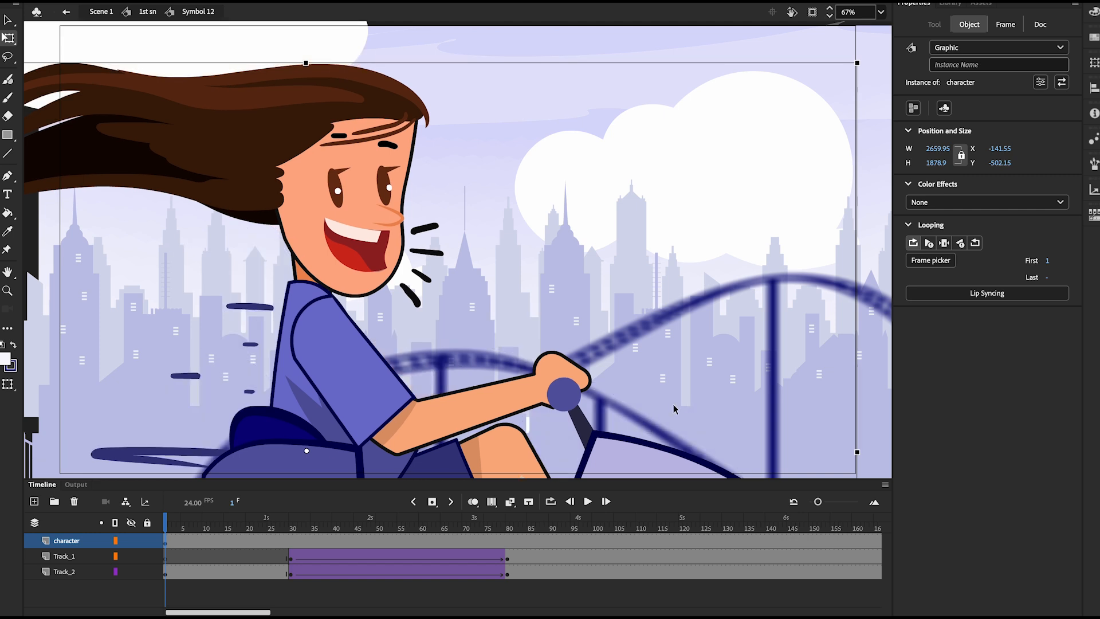
# Add character layer keyframes at frames 30 and 80, and at frame 80 scale the girl's coaster car down and reposition it on the track
pyautogui.click(292, 545)
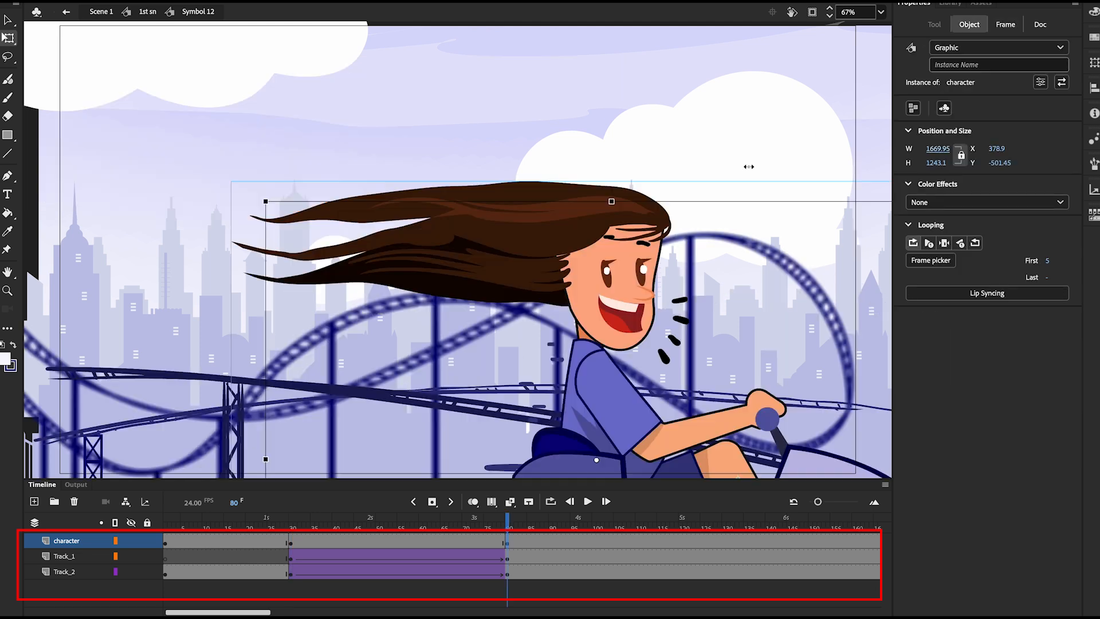
pyautogui.moveTo(716, 398); pyautogui.dragTo(722, 438)
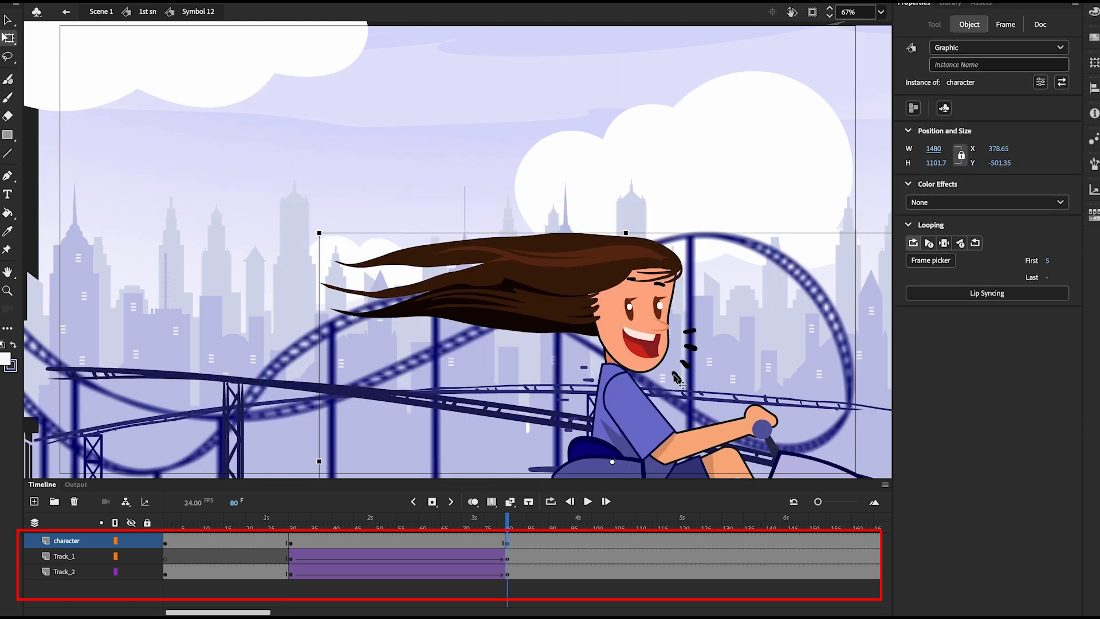
pyautogui.moveTo(646, 443); pyautogui.dragTo(388, 248)
pyautogui.moveTo(569, 367); pyautogui.dragTo(306, 288)
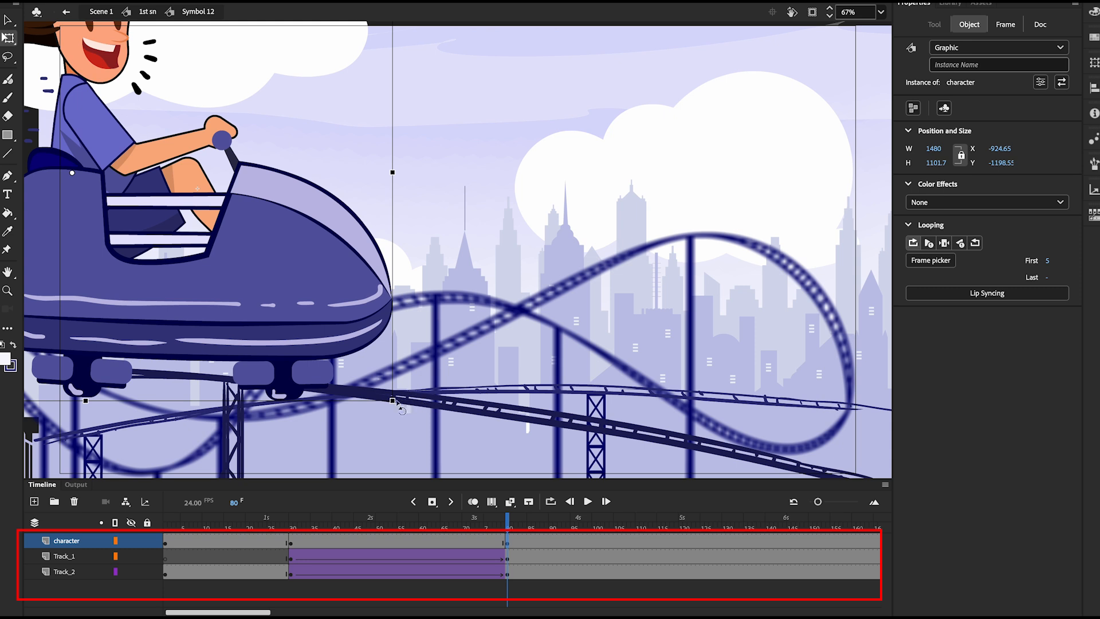
pyautogui.moveTo(399, 405); pyautogui.dragTo(338, 316)
pyautogui.moveTo(195, 237); pyautogui.dragTo(188, 302)
# Create classic tweens between the character layer's keyframes and play the animation from frame 1
pyautogui.moveTo(352, 544); pyautogui.dragTo(262, 541)
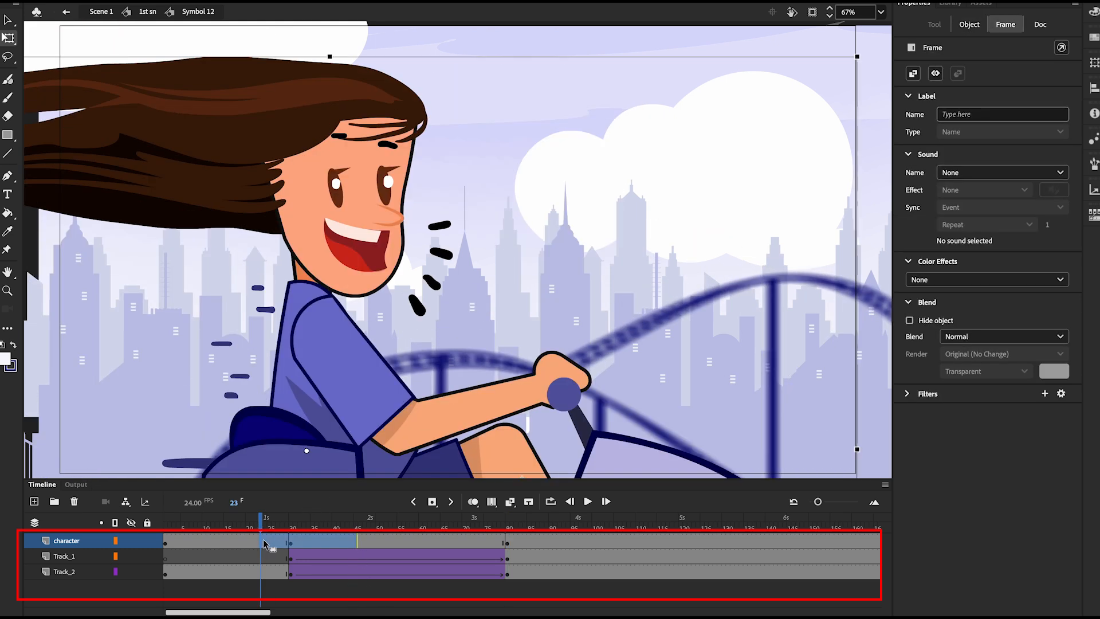
pyautogui.rightClick(264, 543)
pyautogui.click(338, 238)
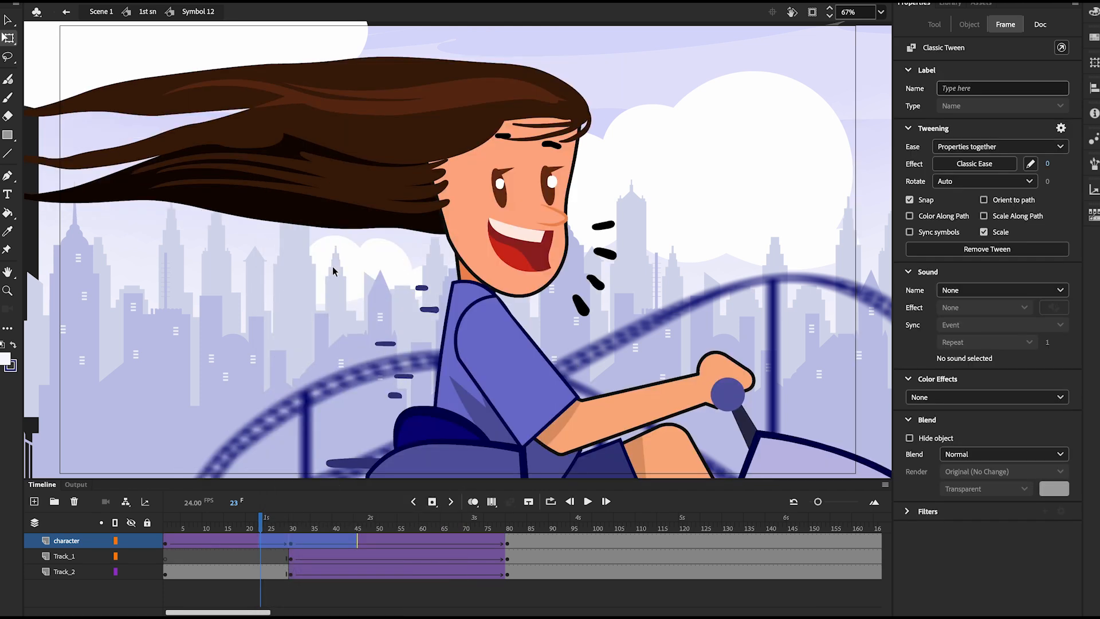
pyautogui.moveTo(264, 525); pyautogui.dragTo(181, 523)
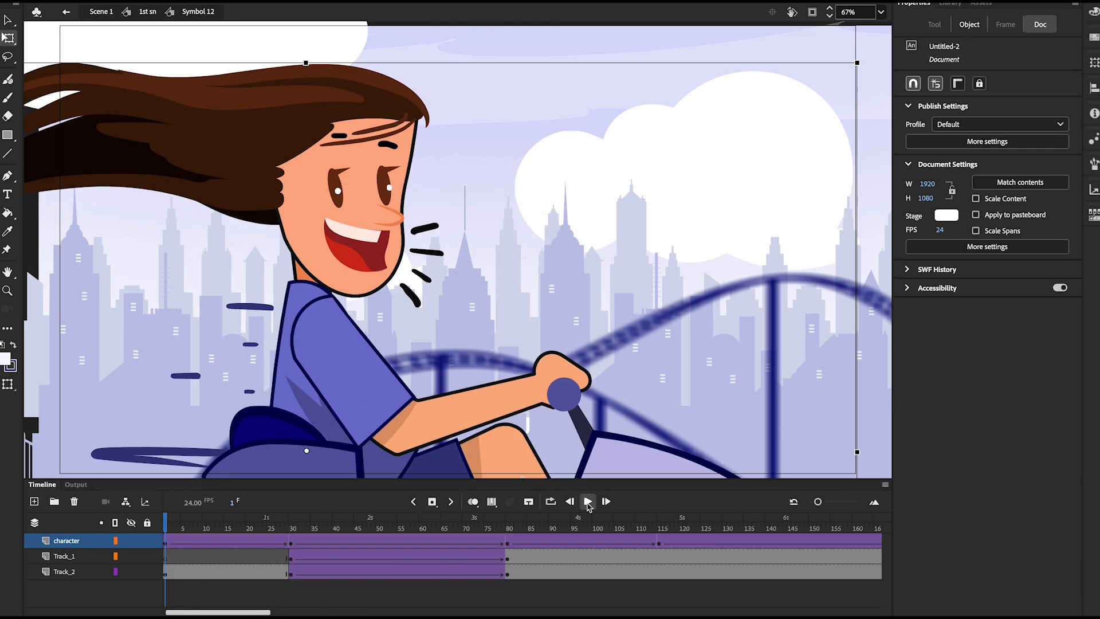
pyautogui.click(589, 505)
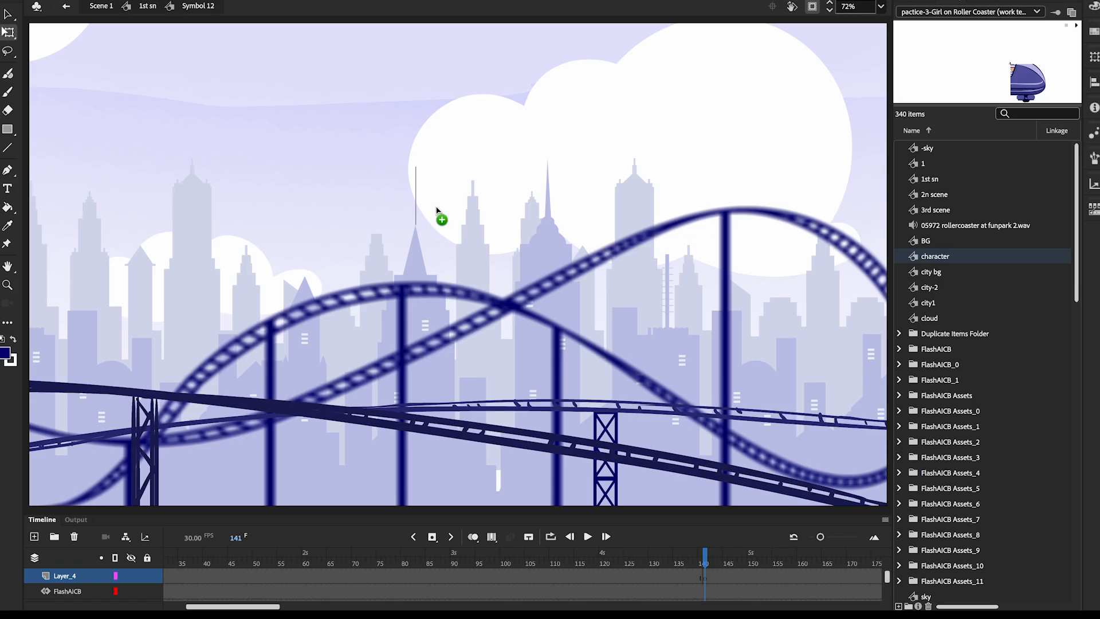
# Place the character symbol from the library on Layer_4 at frame 141 and mirror it horizontally
pyautogui.click(451, 220)
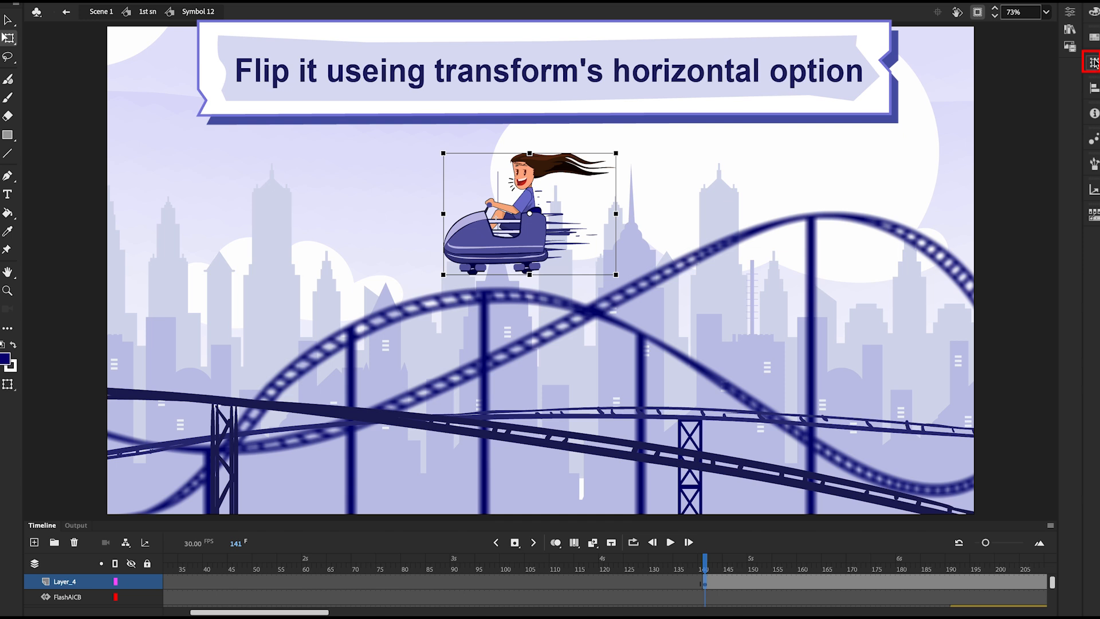
pyautogui.click(1093, 63)
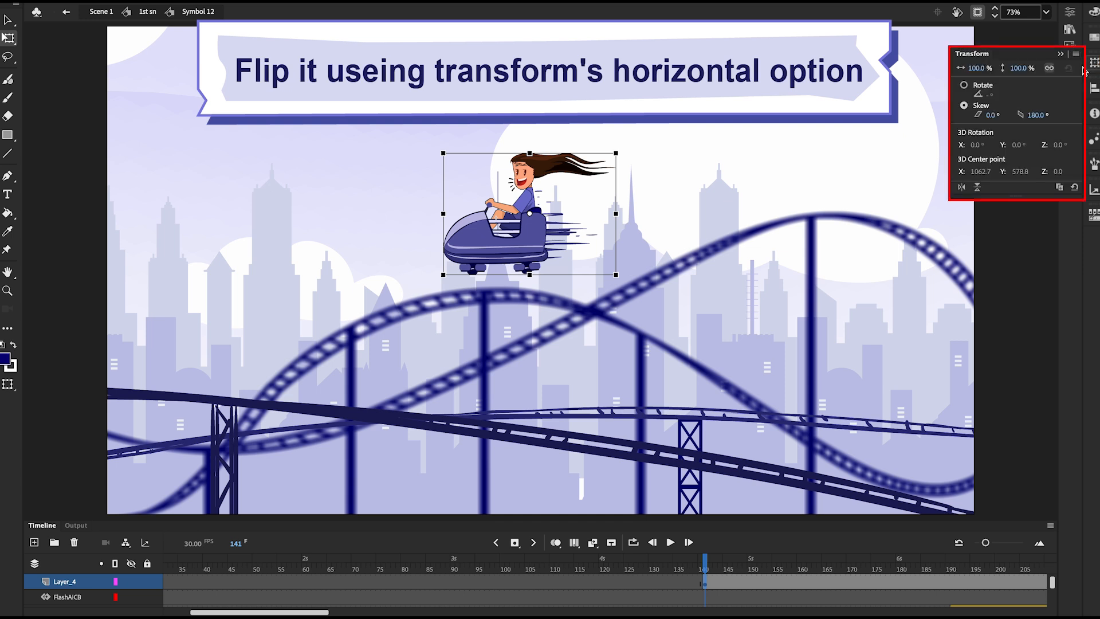
pyautogui.click(963, 188)
pyautogui.click(964, 188)
pyautogui.click(963, 187)
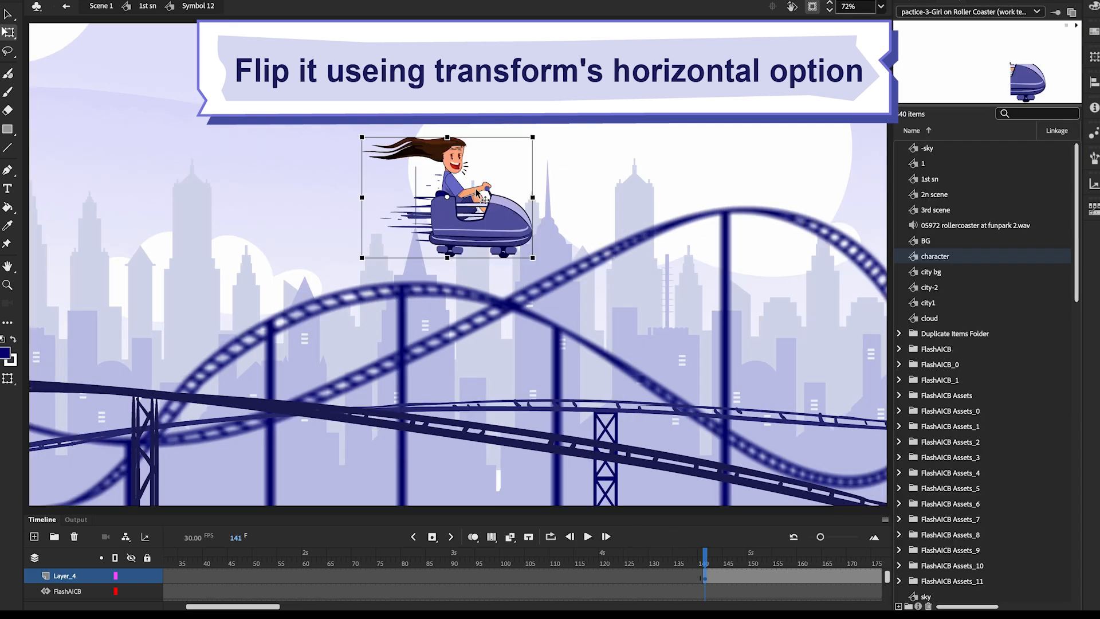
# Apply the Flip Horizontal transform to the selected character instance above the track
pyautogui.rightClick(476, 193)
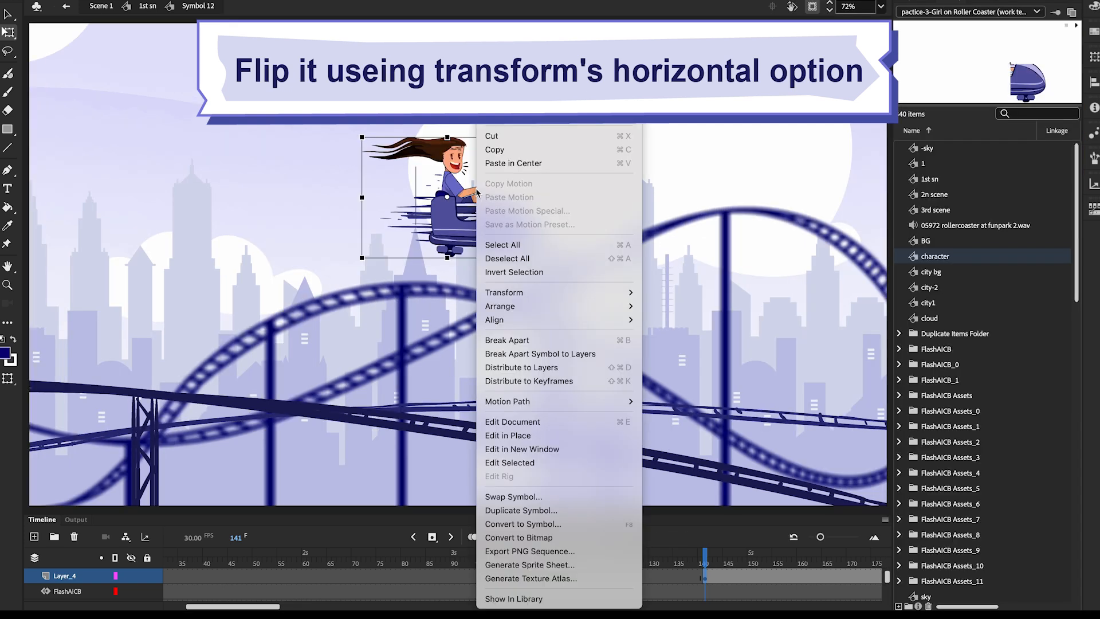
pyautogui.moveTo(512, 293)
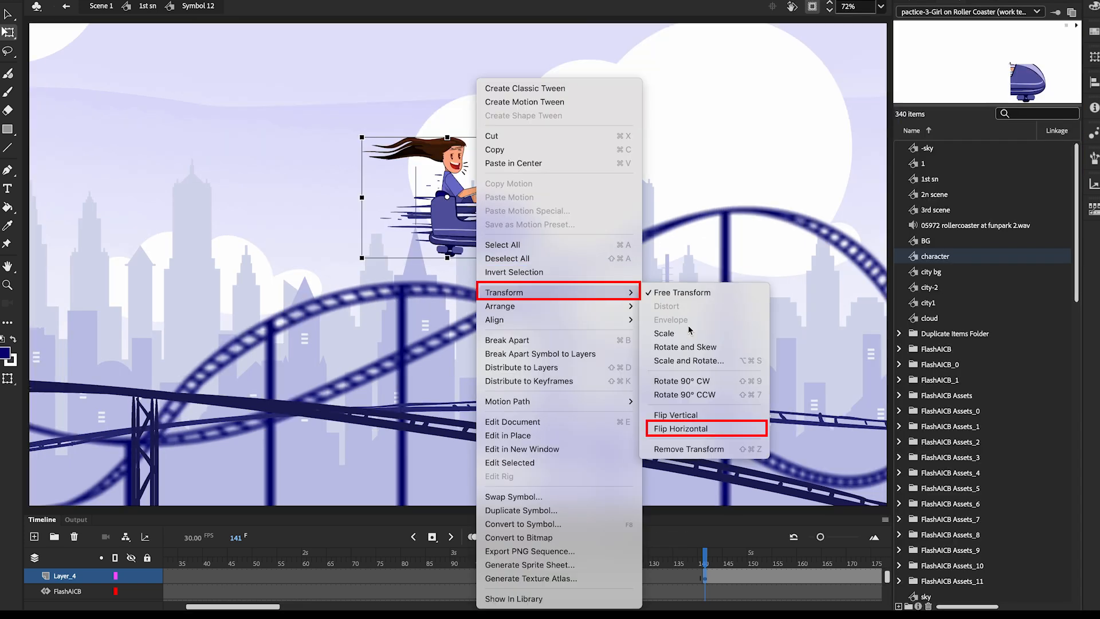
pyautogui.click(716, 434)
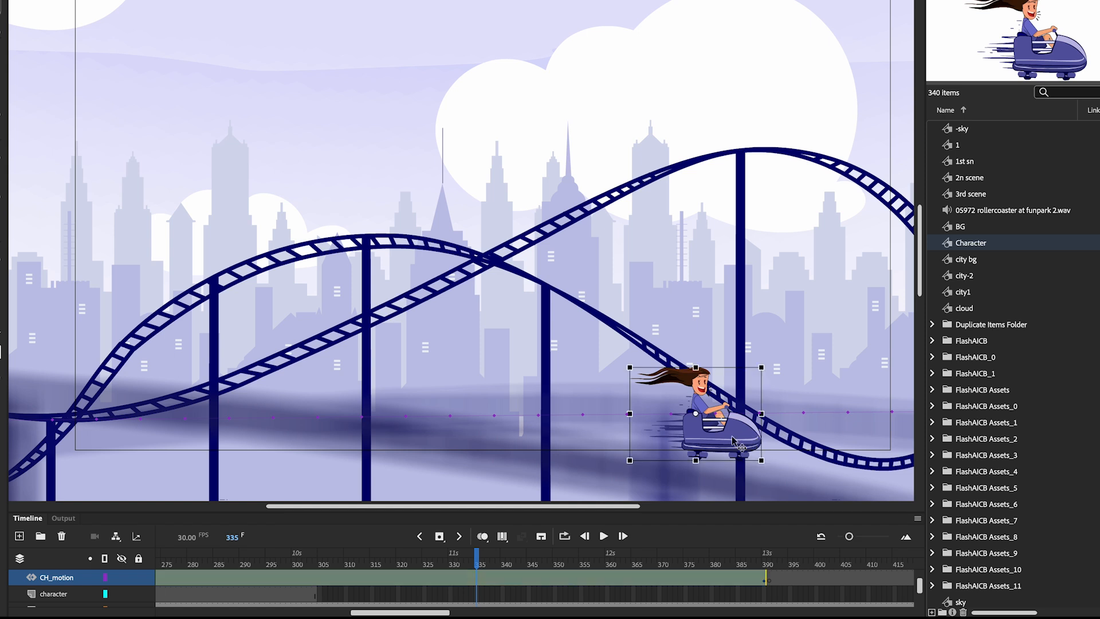
# At frame 335 of CH_motion, move the character onto the crest of the first hill and preview the motion
pyautogui.moveTo(735, 441); pyautogui.dragTo(441, 230)
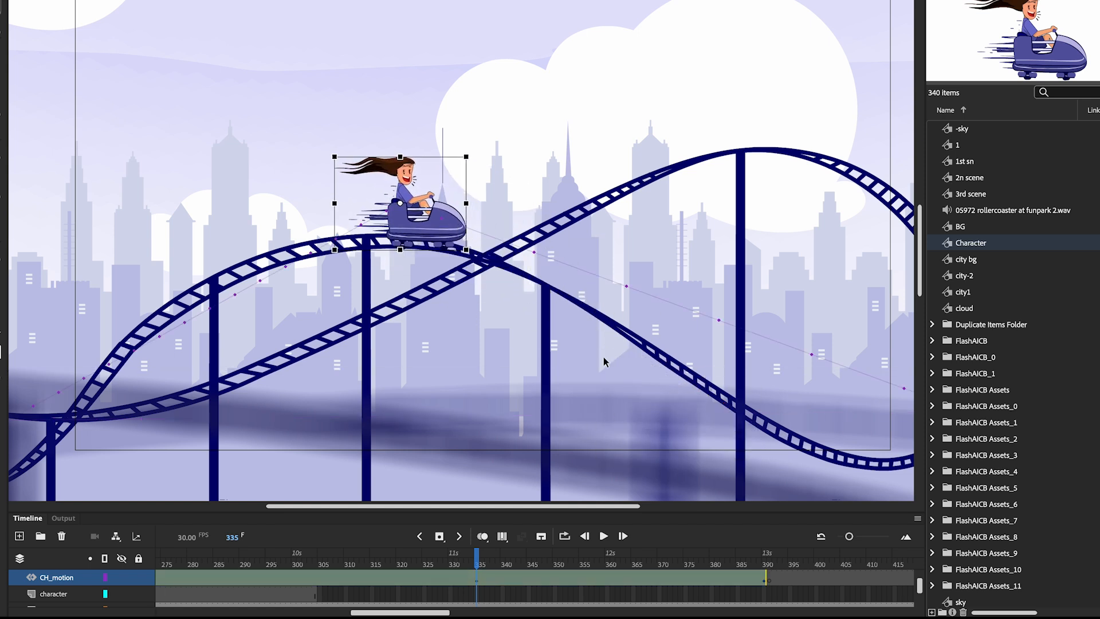
pyautogui.click(738, 362)
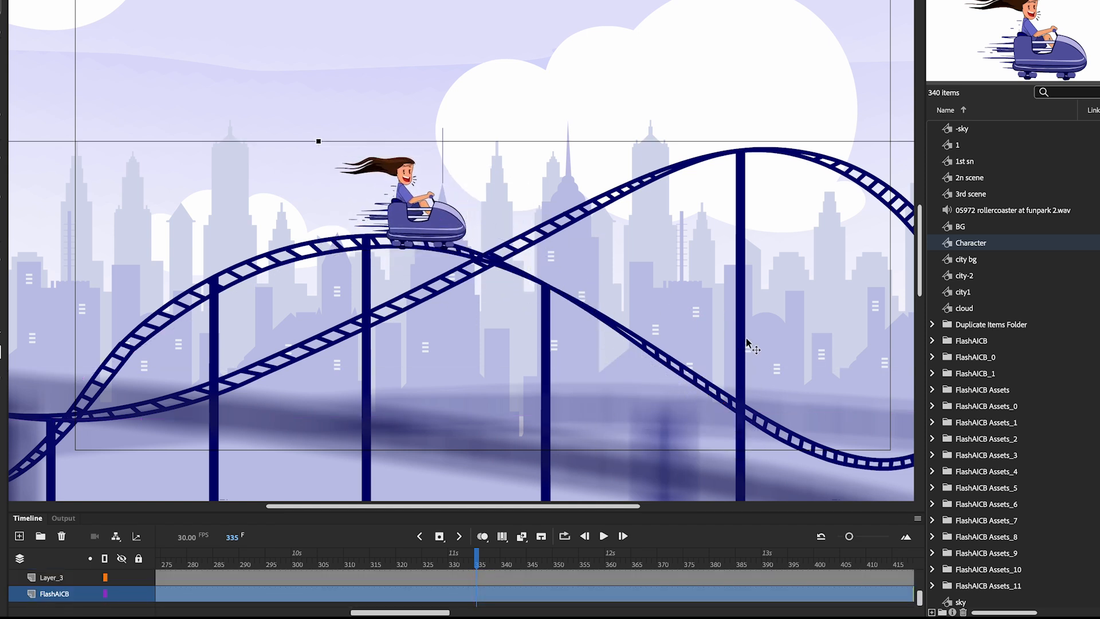
pyautogui.click(426, 227)
pyautogui.click(561, 579)
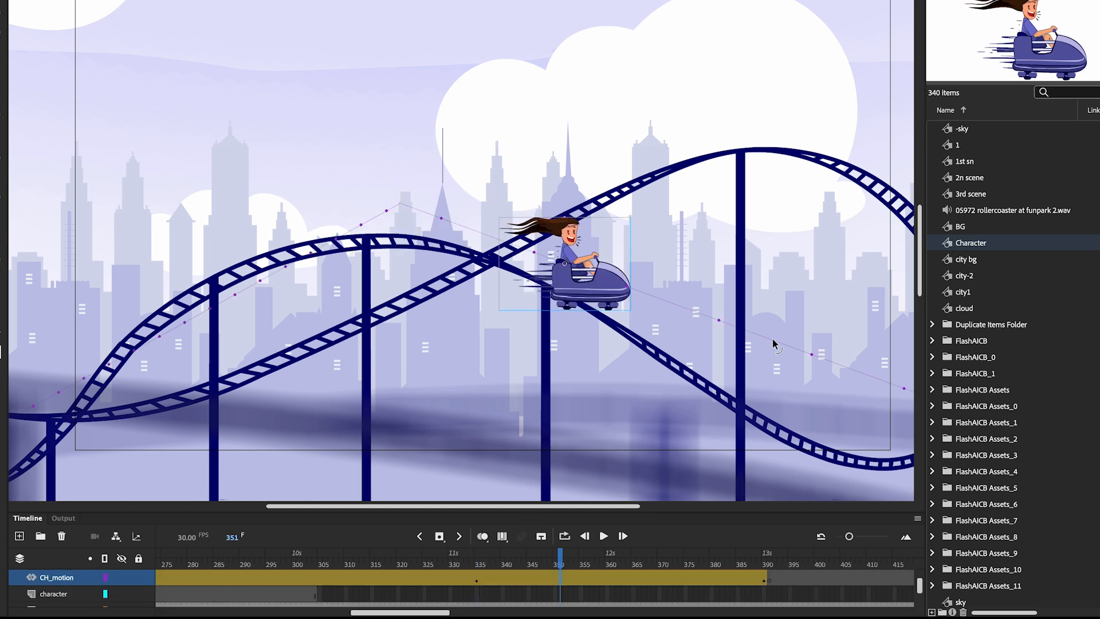
pyautogui.press('Return')
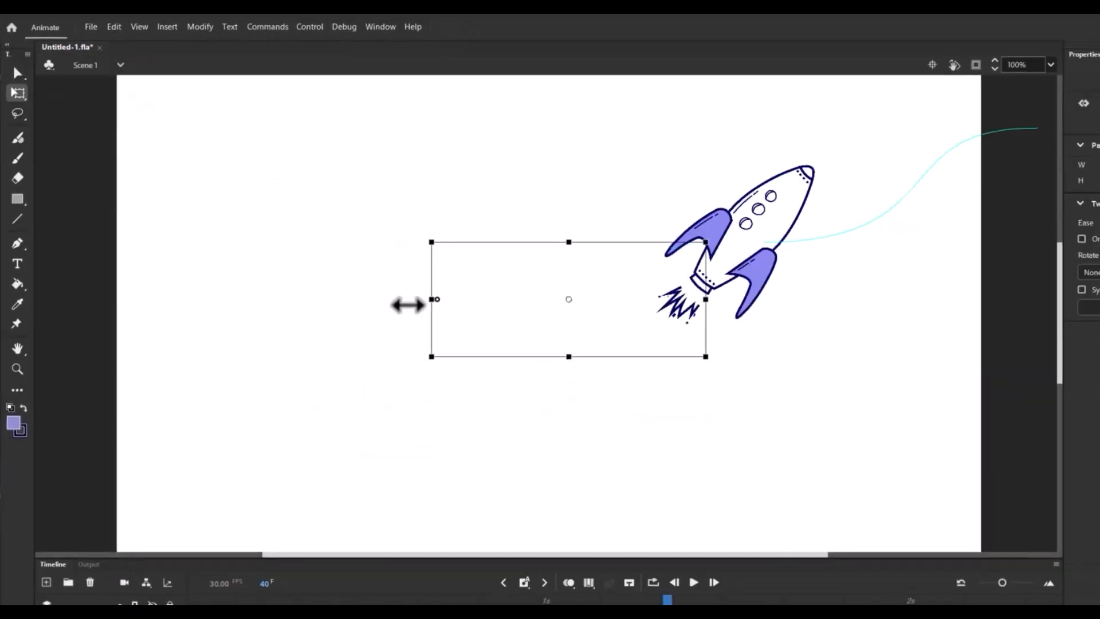
# Reshape the rocket's motion path by stretching it wider and transforming it from its corner, and preview the rocket's flight
pyautogui.moveTo(408, 305); pyautogui.dragTo(332, 302)
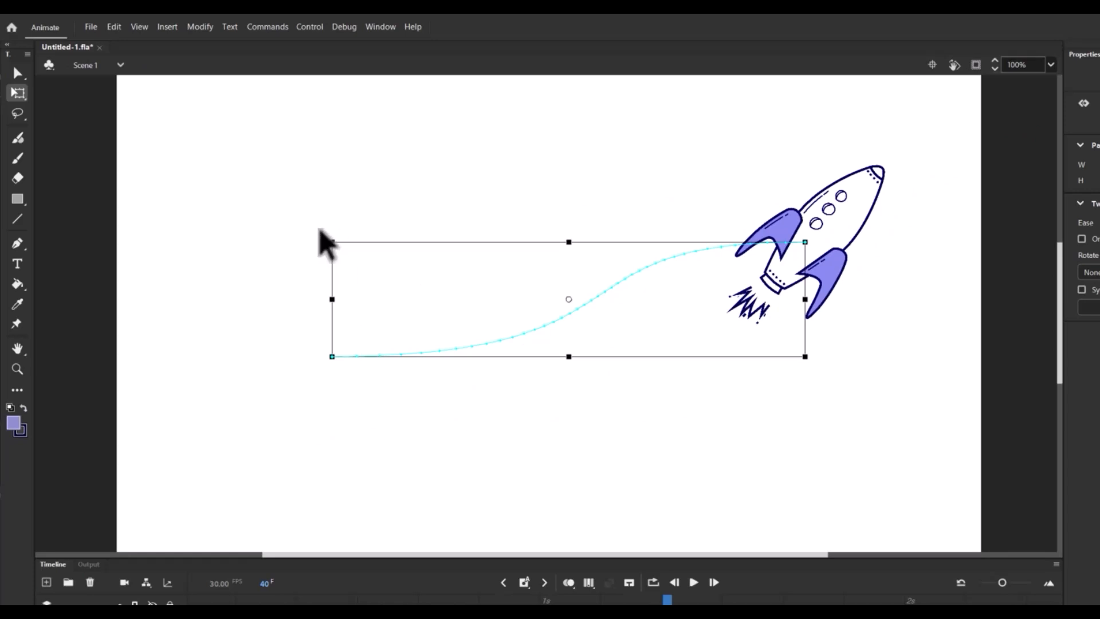
pyautogui.moveTo(327, 241); pyautogui.dragTo(321, 309)
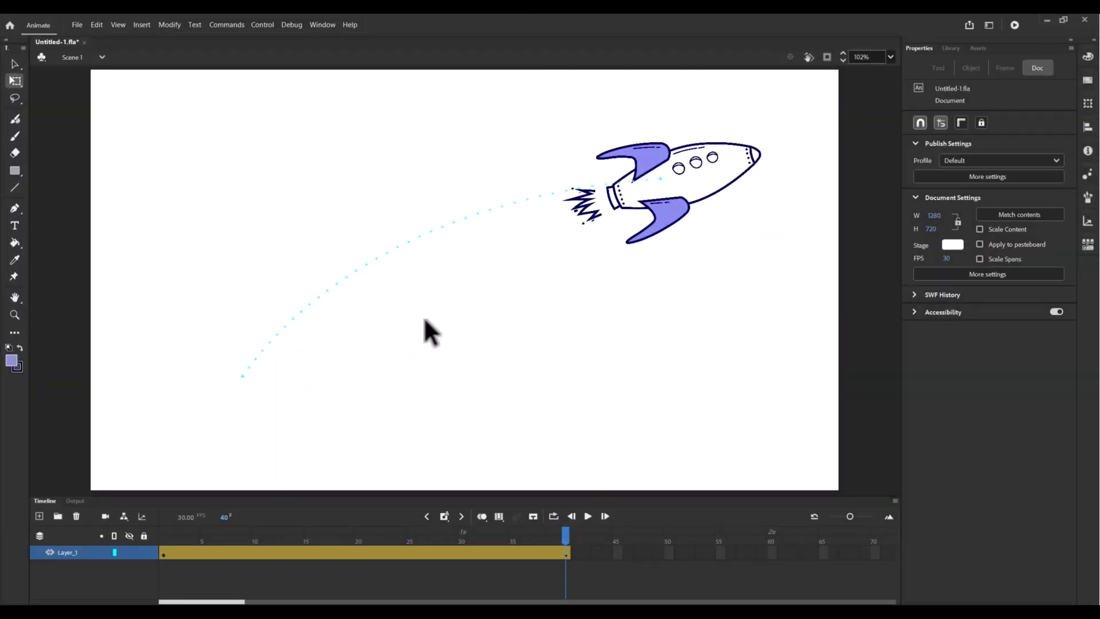
pyautogui.press('Return')
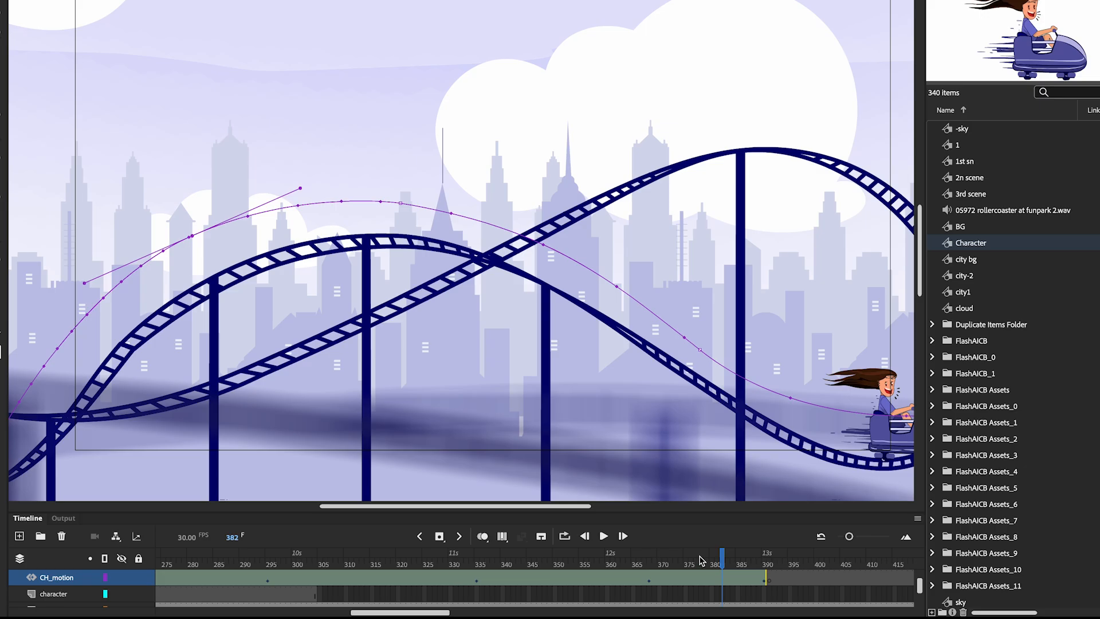
# Rotate the coaster car at successive CH_motion keyframes along the climb so that it tilts with the rising track
pyautogui.moveTo(720, 570); pyautogui.dragTo(89, 468)
pyautogui.moveTo(80, 372); pyautogui.dragTo(50, 335)
pyautogui.moveTo(177, 559); pyautogui.dragTo(346, 545)
pyautogui.click(163, 580)
pyautogui.moveTo(183, 584); pyautogui.dragTo(460, 563)
pyautogui.moveTo(162, 346); pyautogui.dragTo(139, 321)
# Try to rotate the coaster car at frame 289 to follow the track's slope
pyautogui.moveTo(460, 563); pyautogui.dragTo(653, 560)
pyautogui.moveTo(257, 227); pyautogui.dragTo(233, 252)
pyautogui.moveTo(654, 558); pyautogui.dragTo(707, 563)
pyautogui.hotkey('ctrl', 'z')
pyautogui.hotkey('ctrl', 'z')
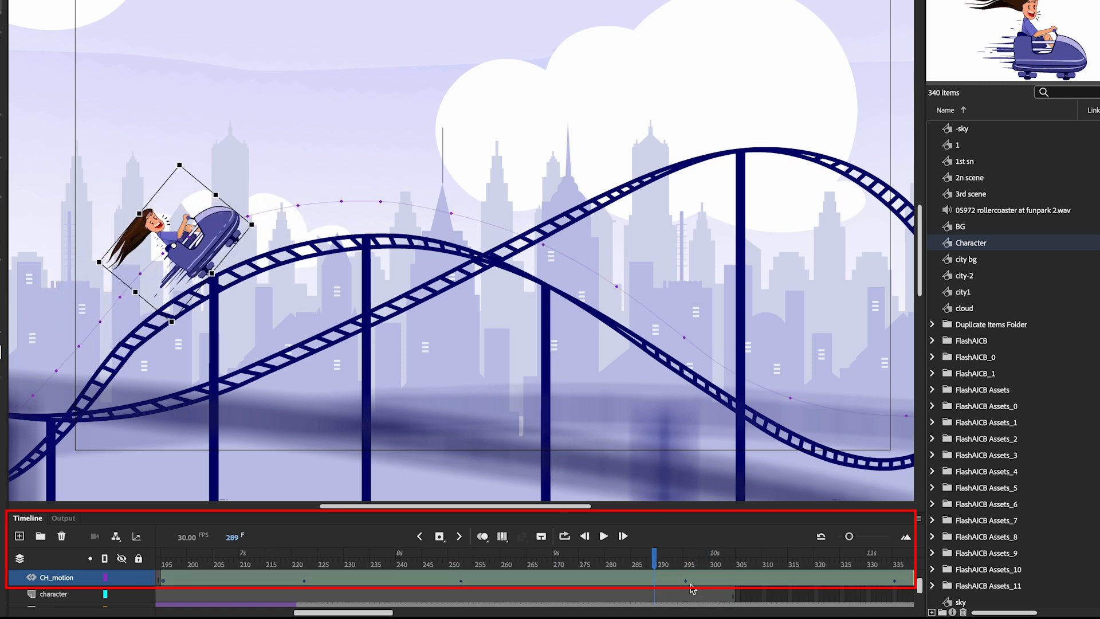
# Rotate the coaster car at frames 295 and 324 of CH_motion to match the track's slope near the crest
pyautogui.click(685, 563)
pyautogui.moveTo(288, 224)
pyautogui.mouseDown()
pyautogui.moveTo(288, 252)
pyautogui.moveTo(258, 259)
pyautogui.mouseUp()
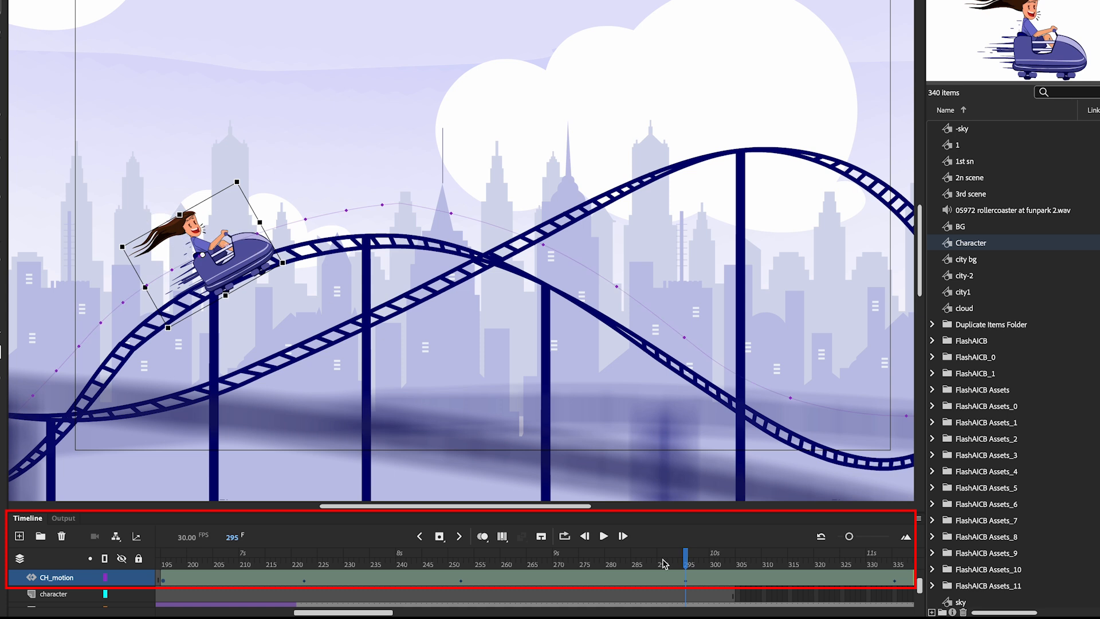
pyautogui.moveTo(686, 564); pyautogui.dragTo(837, 563)
pyautogui.moveTo(456, 223); pyautogui.dragTo(449, 266)
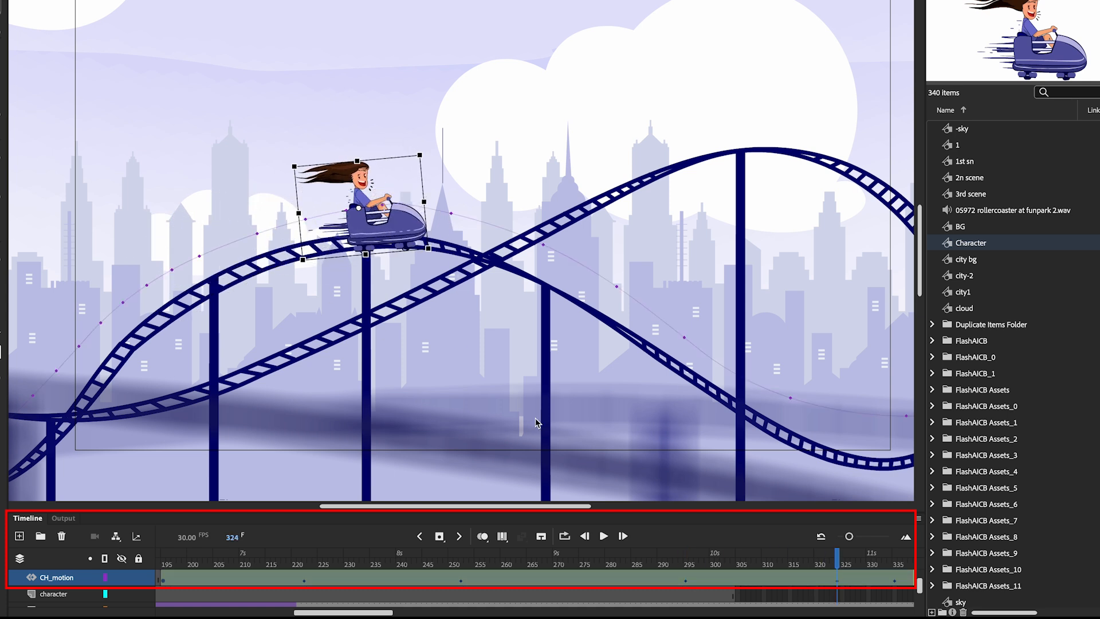
# Tilt the coaster car slightly downhill at frame 335 of CH_motion and go to frame 351
pyautogui.moveTo(341, 614); pyautogui.dragTo(401, 614)
pyautogui.click(451, 577)
pyautogui.moveTo(483, 251); pyautogui.dragTo(474, 267)
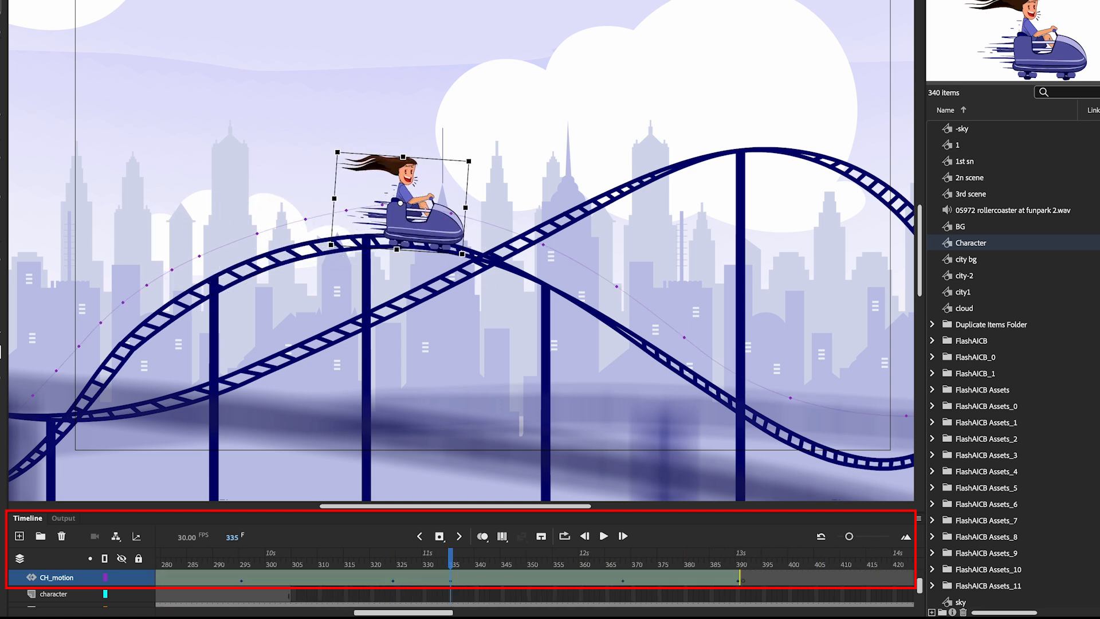
pyautogui.click(536, 583)
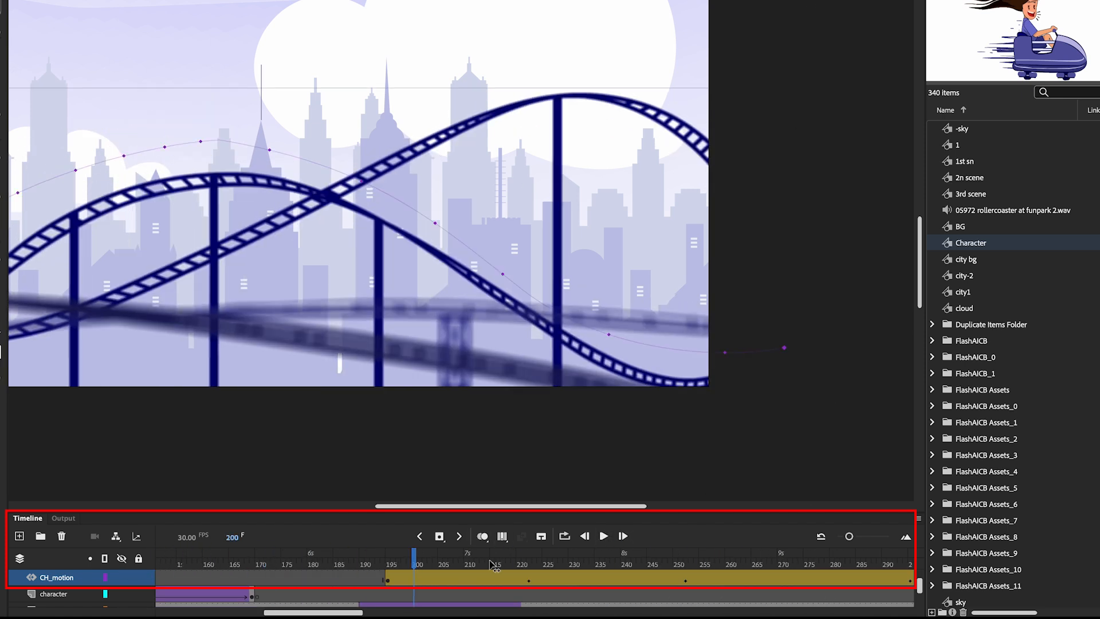
# Play back the coaster car's motion along the track to check its rotation
pyautogui.click(491, 565)
pyautogui.click(912, 1)
pyautogui.click(939, 4)
pyautogui.click(603, 535)
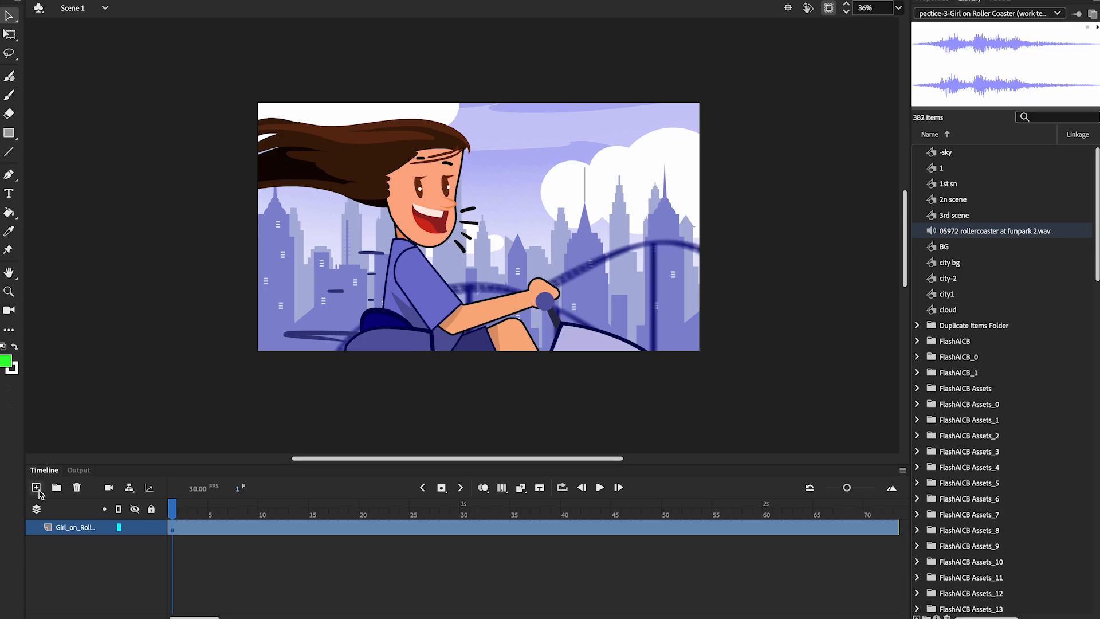
# Add a layer named sound containing 05972 rollercoaster at funpark 2.wav, and play the scene with audio
pyautogui.click(36, 487)
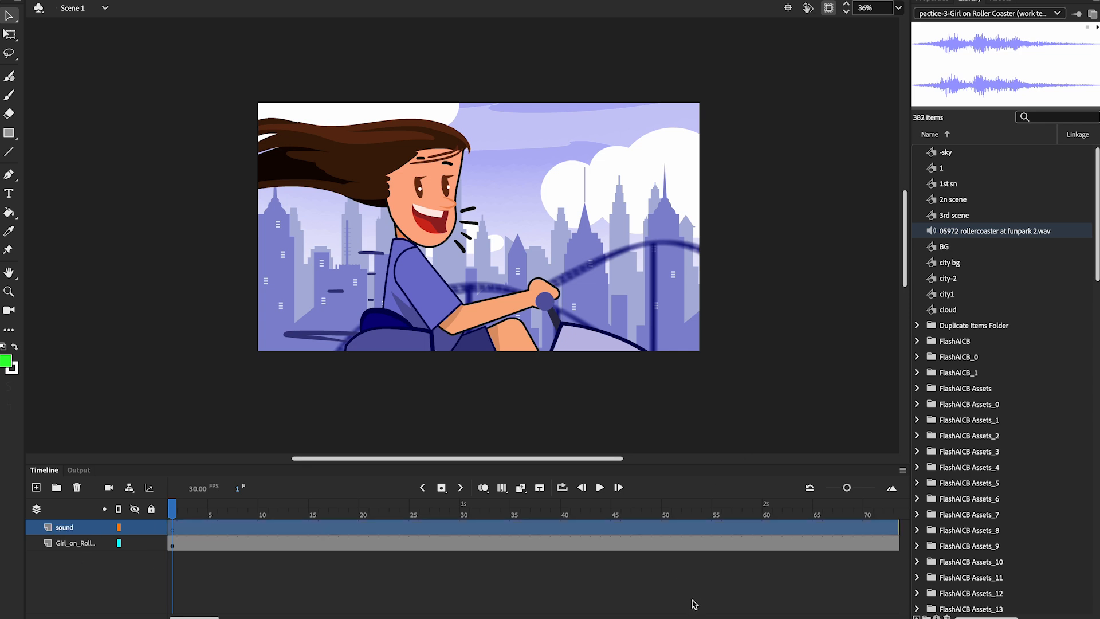
pyautogui.click(337, 575)
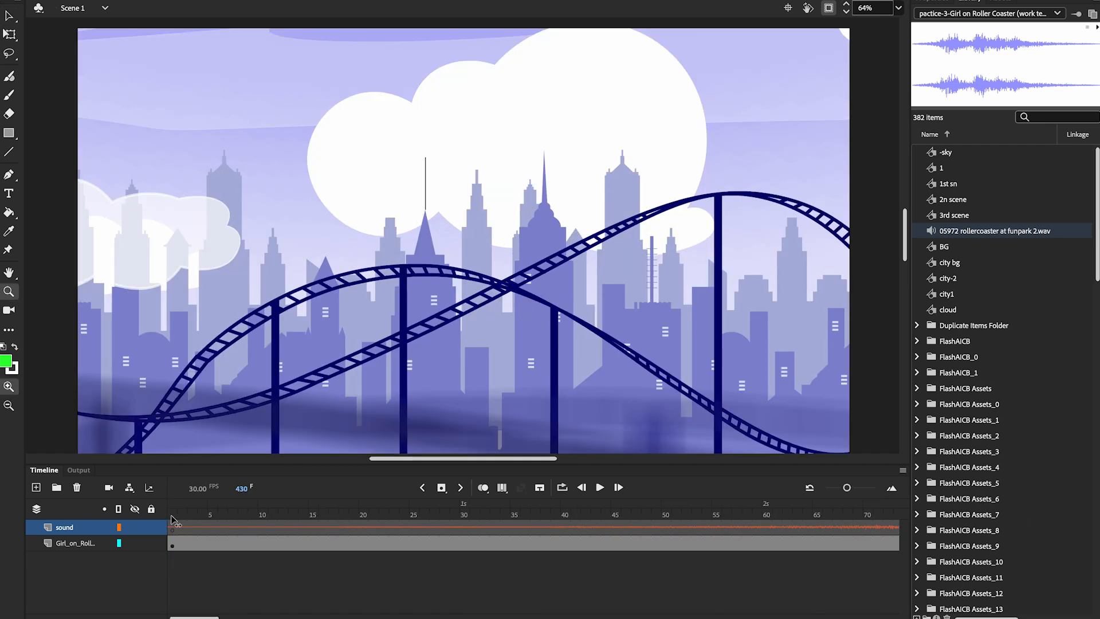
pyautogui.press('Return')
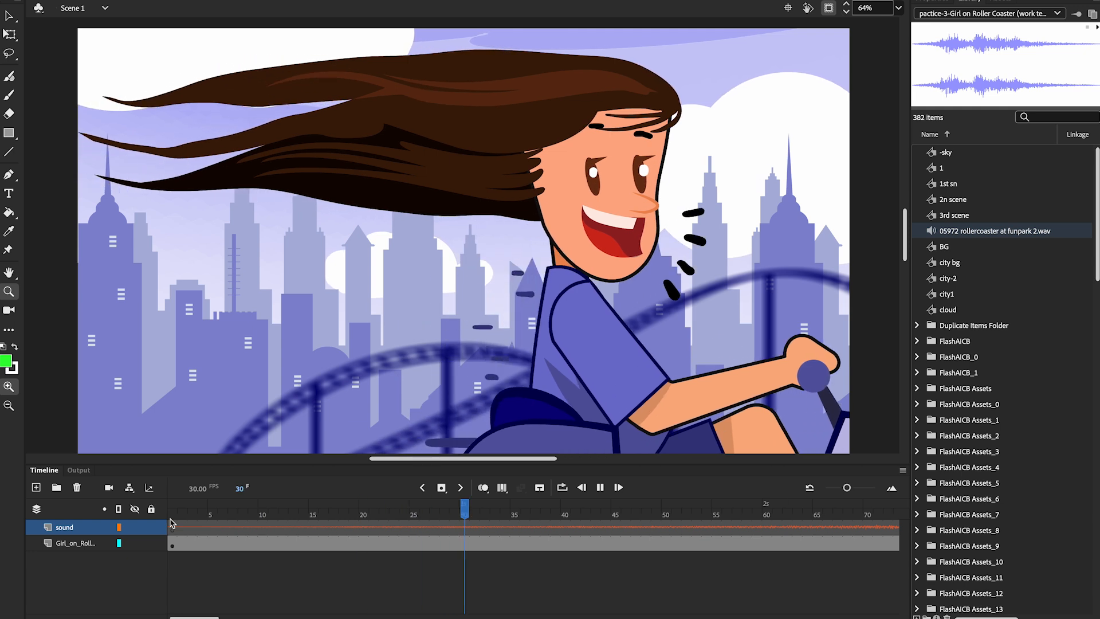